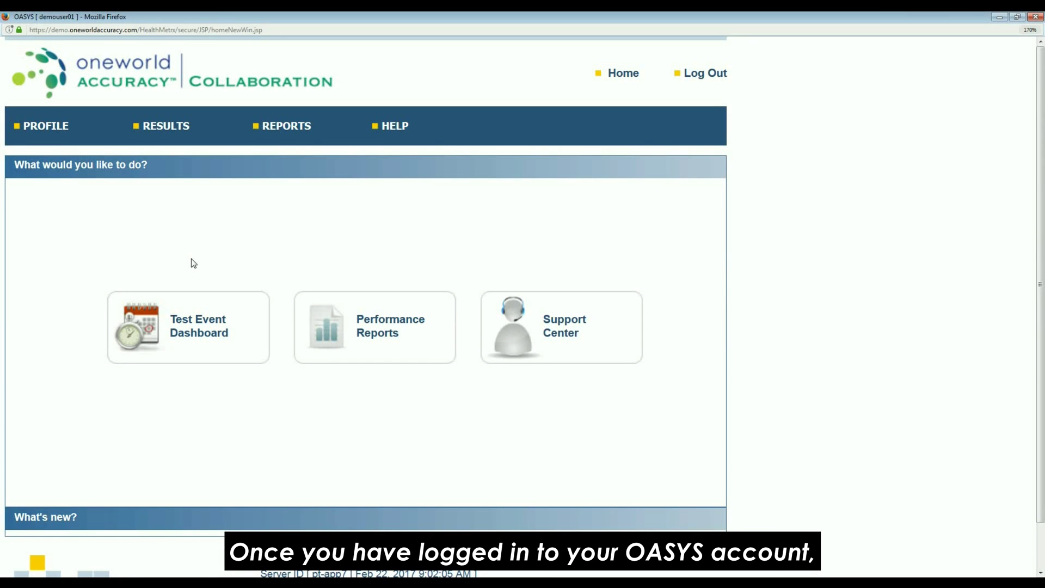
Go to the Test Event Dashboard and open results entry for the second HEM432 Hematology subscription
click(196, 331)
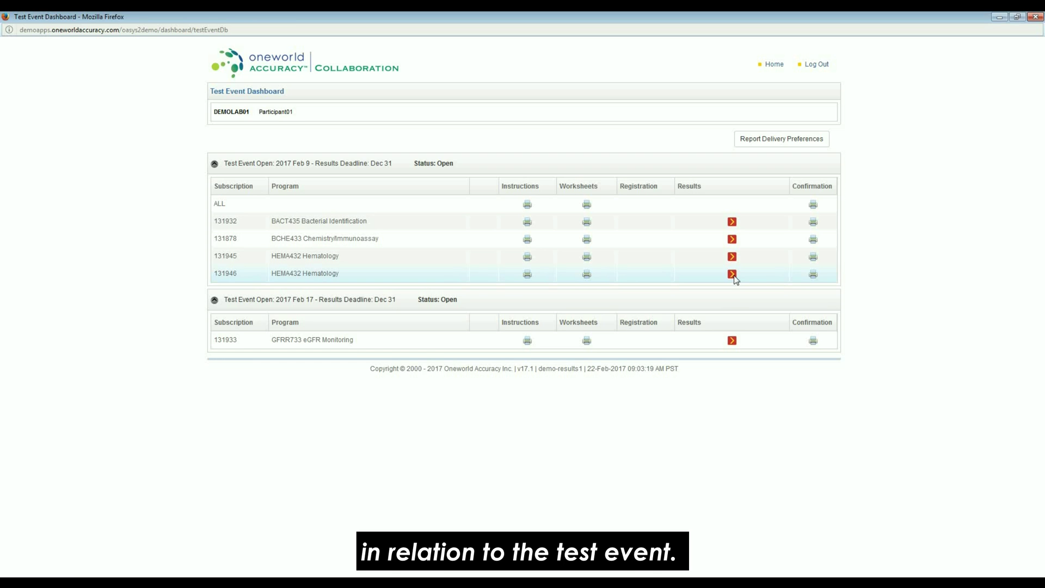
click(732, 275)
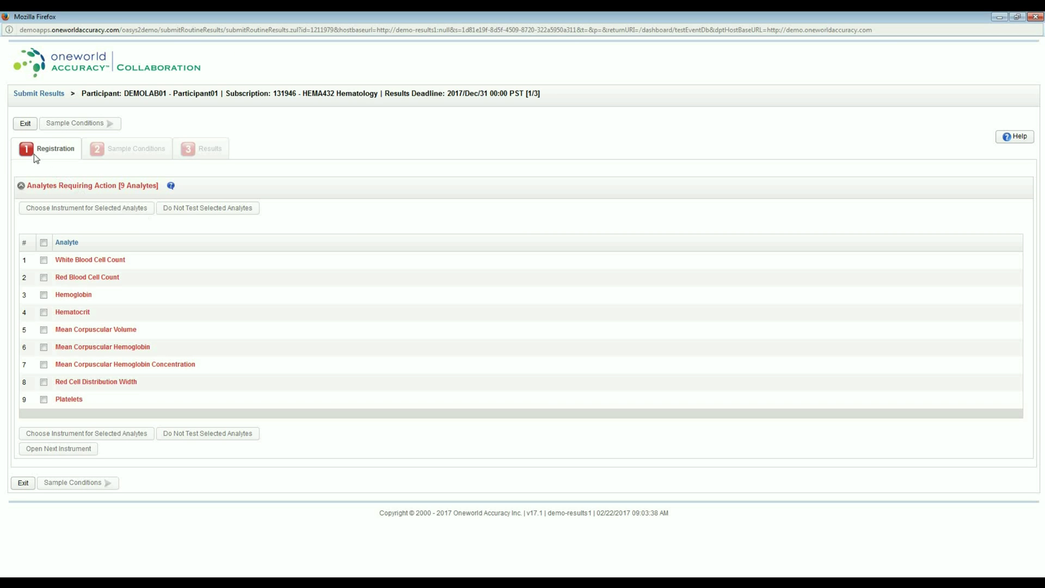
Mark Red Cell Distribution Width and Platelets as not tested and check the Analytes Not Being Tested list
click(23, 187)
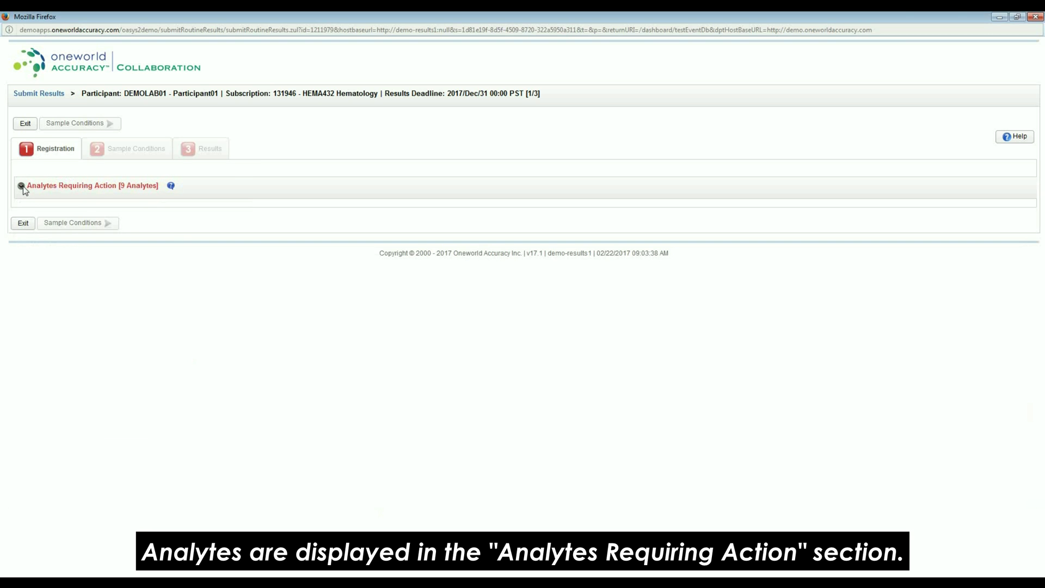
click(23, 187)
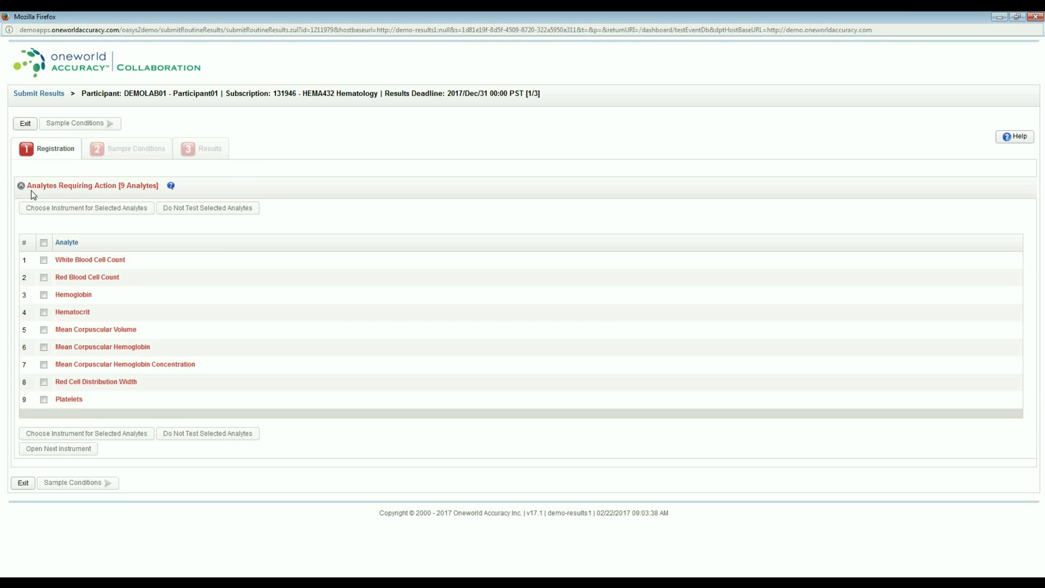
click(45, 386)
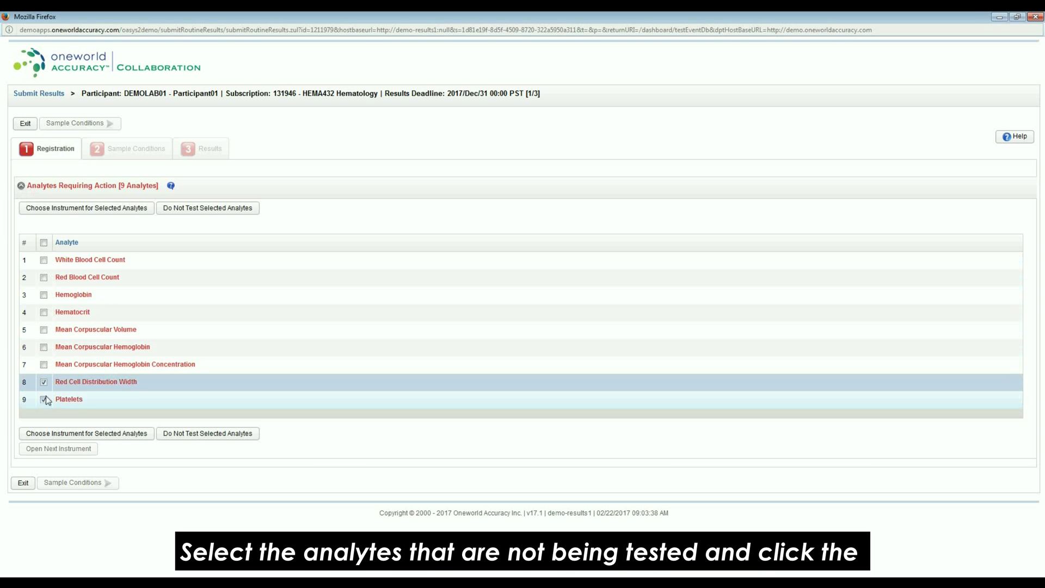
click(44, 398)
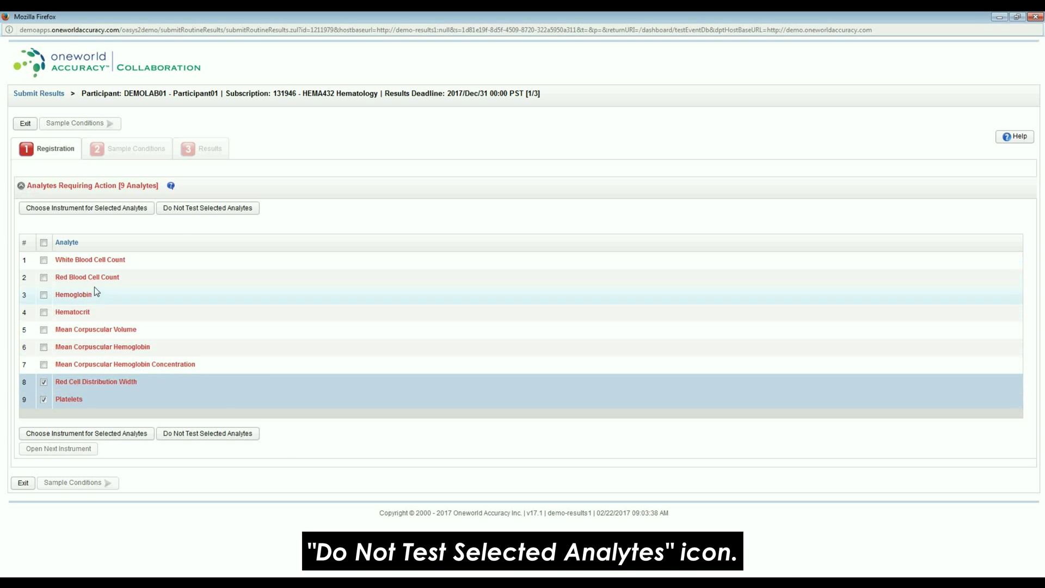
click(193, 210)
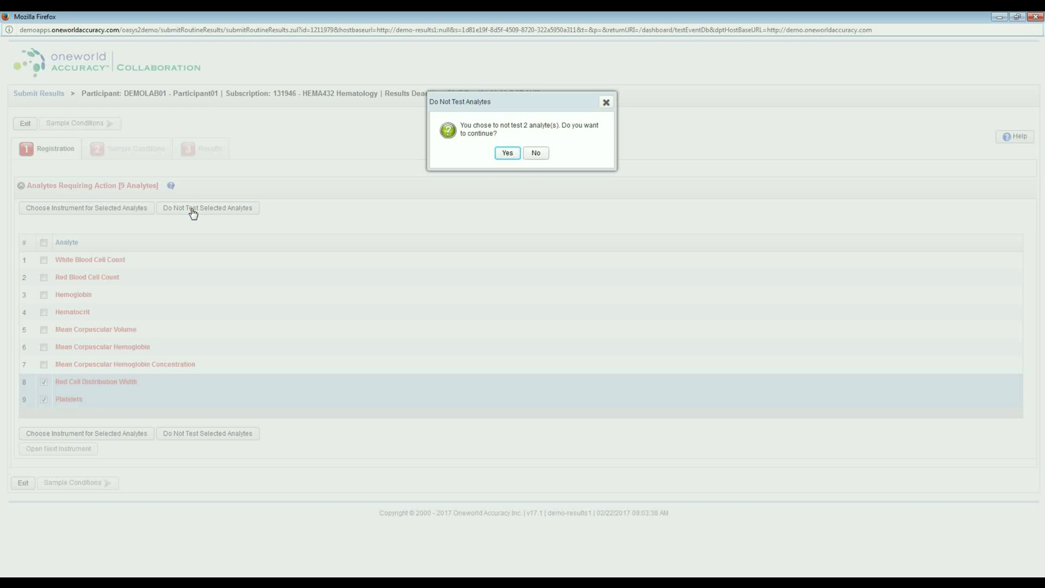
click(509, 154)
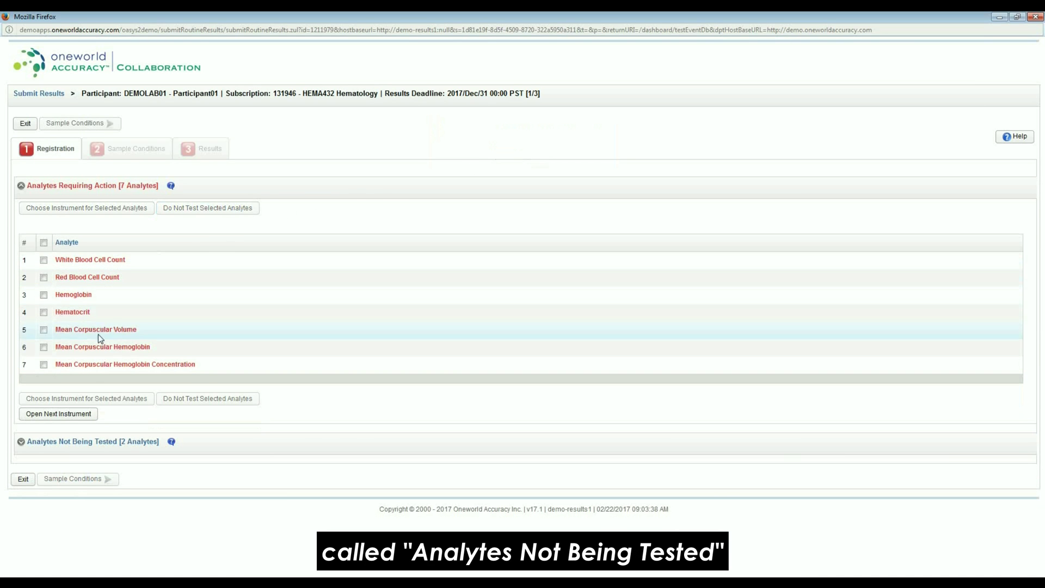
click(21, 445)
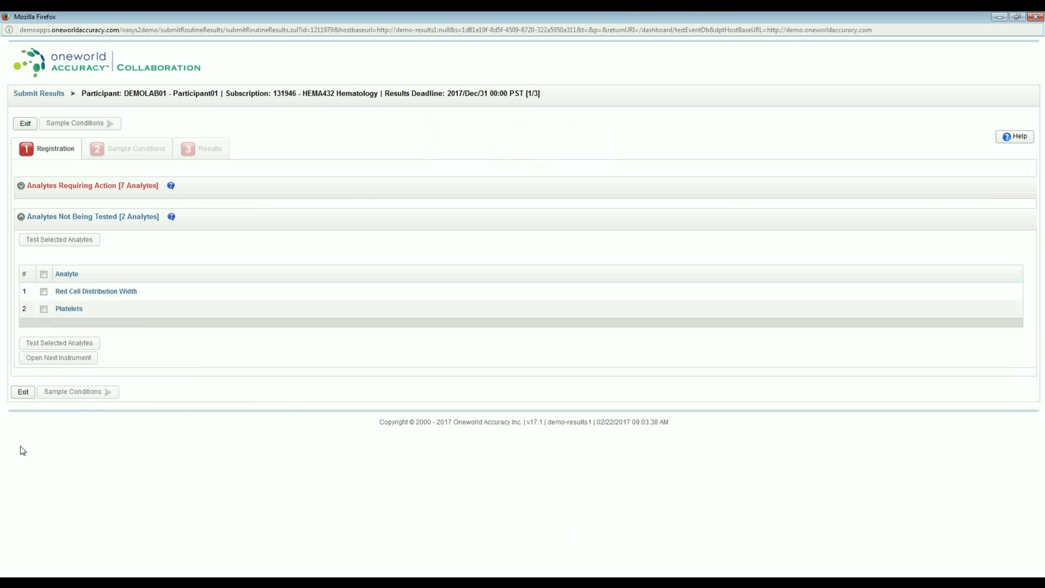
click(21, 217)
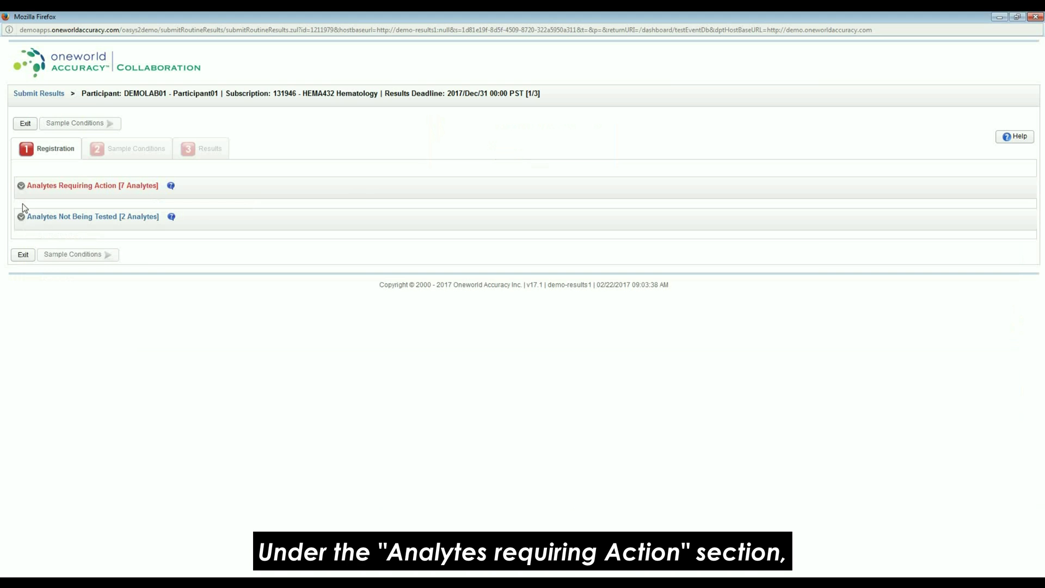
Select White Blood Cell Count, Red Blood Cell Count and Hemoglobin and bring up instrument choices for them
click(21, 186)
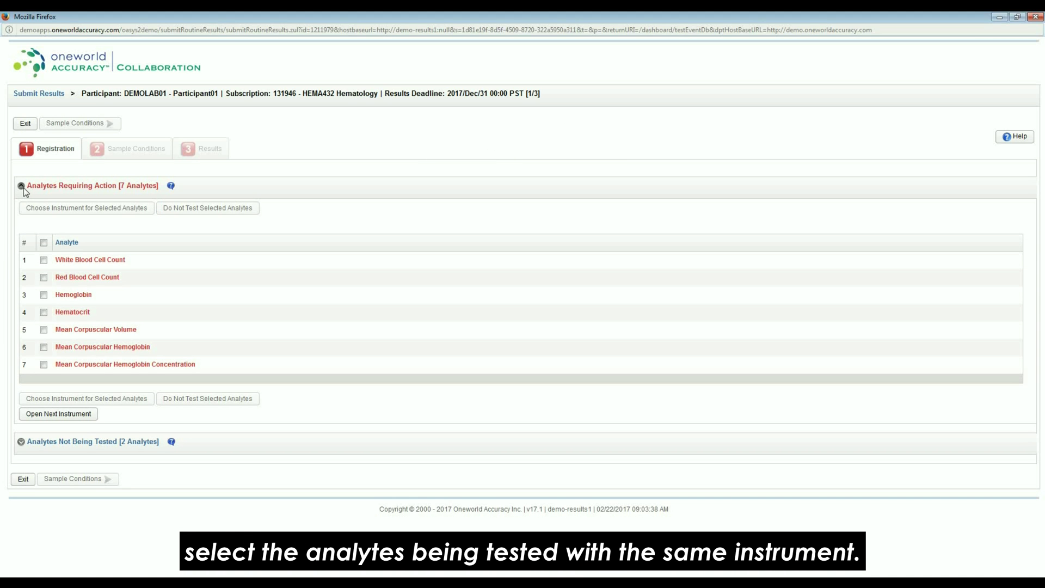
click(44, 260)
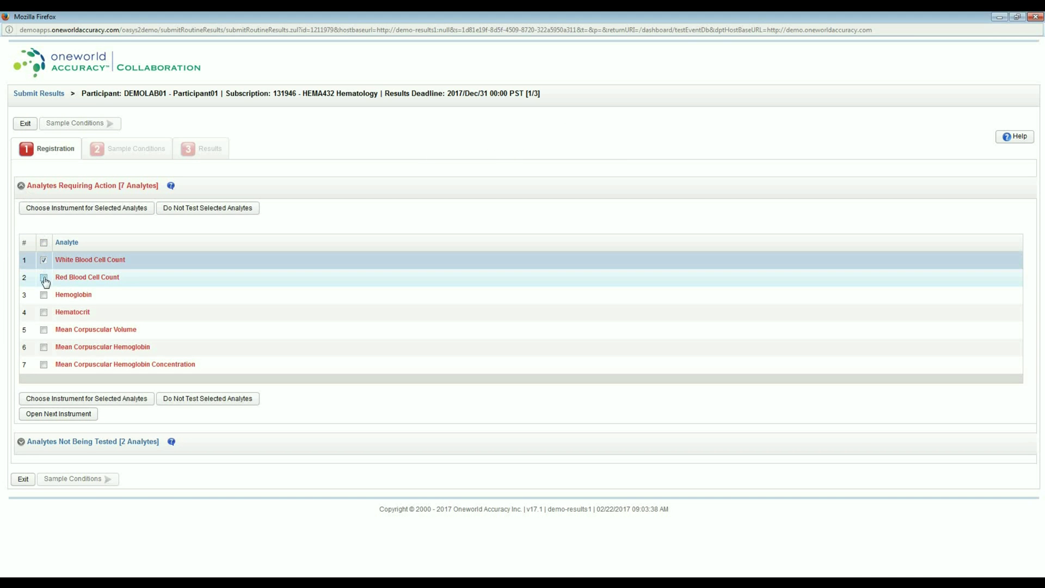
click(44, 278)
click(44, 295)
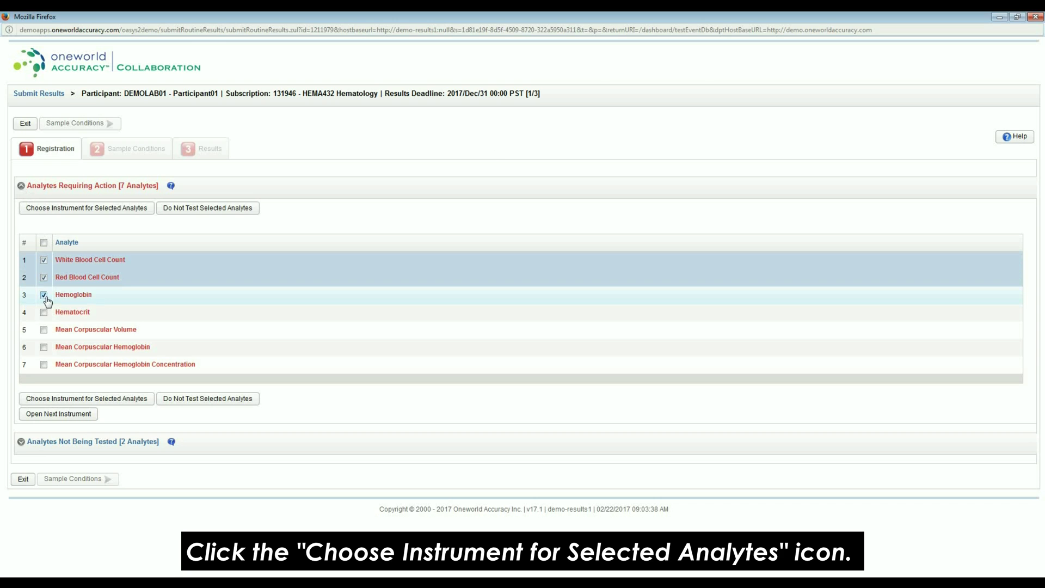
click(67, 211)
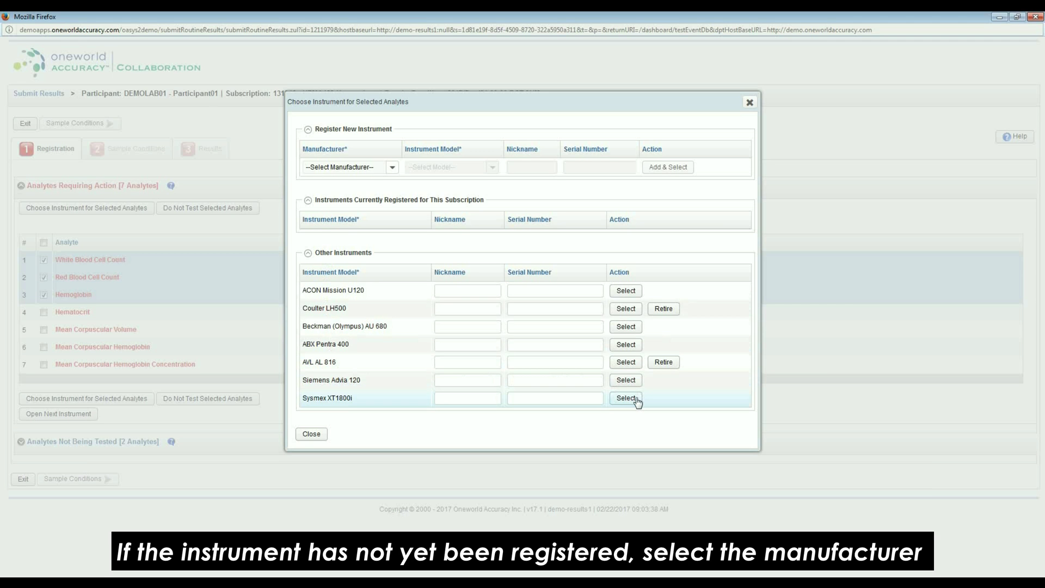
Register a new instrument with manufacturer Abbott Diagnostics and model Abbott Cell Dyn 1200
click(391, 168)
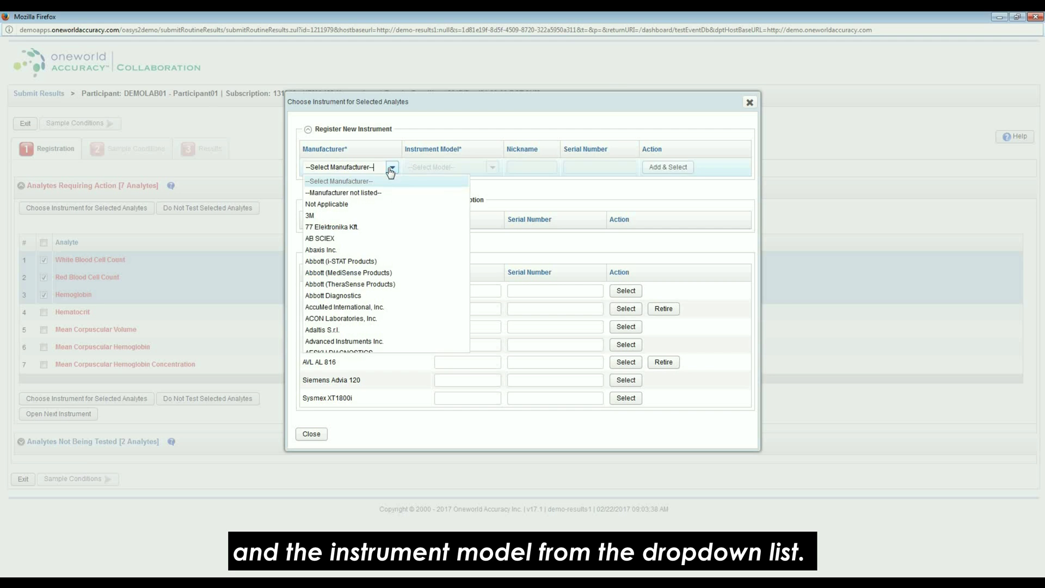
click(367, 295)
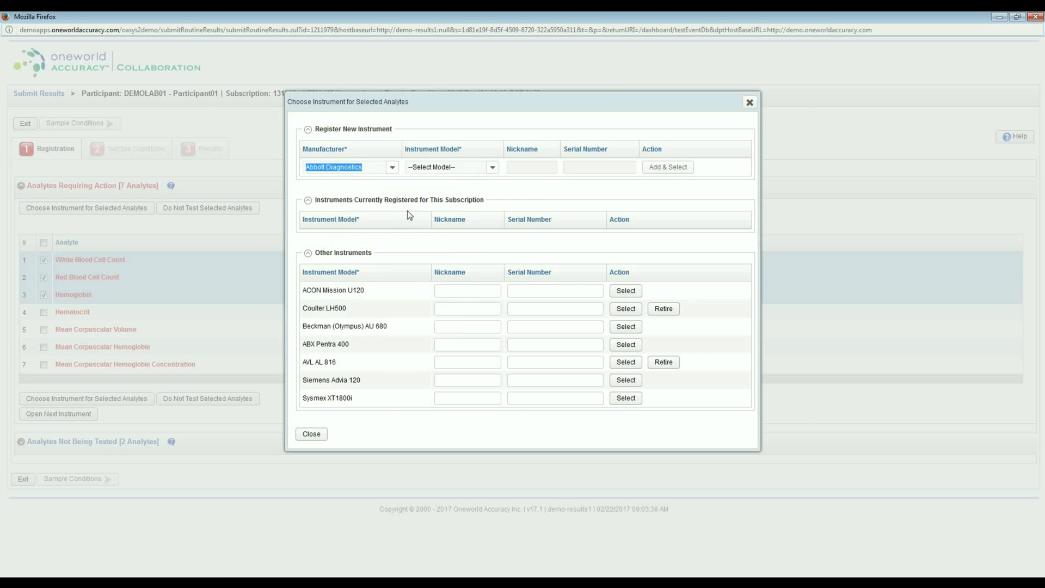
click(492, 169)
scroll(449, 245, down, 5)
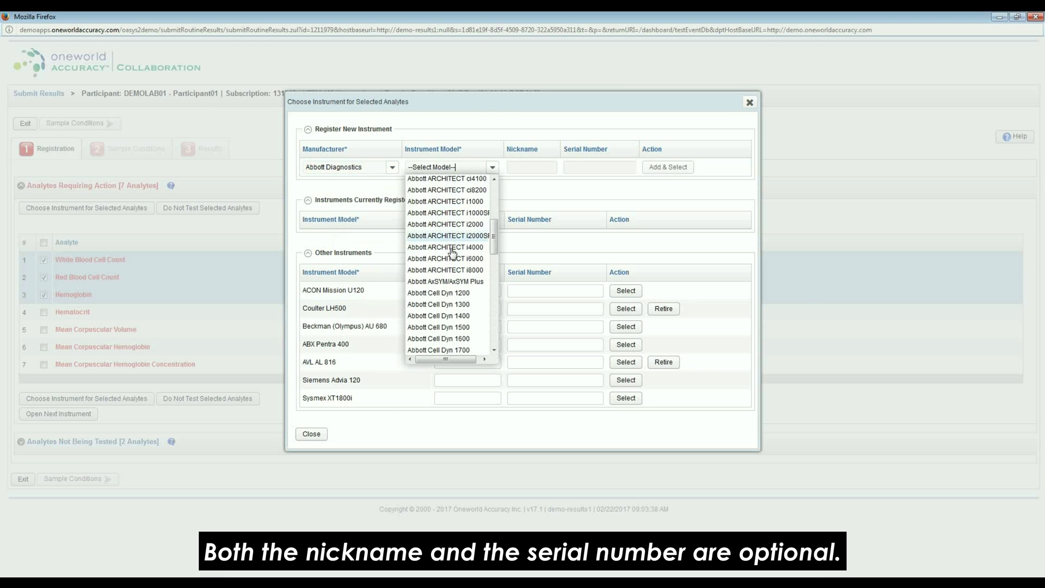
click(452, 293)
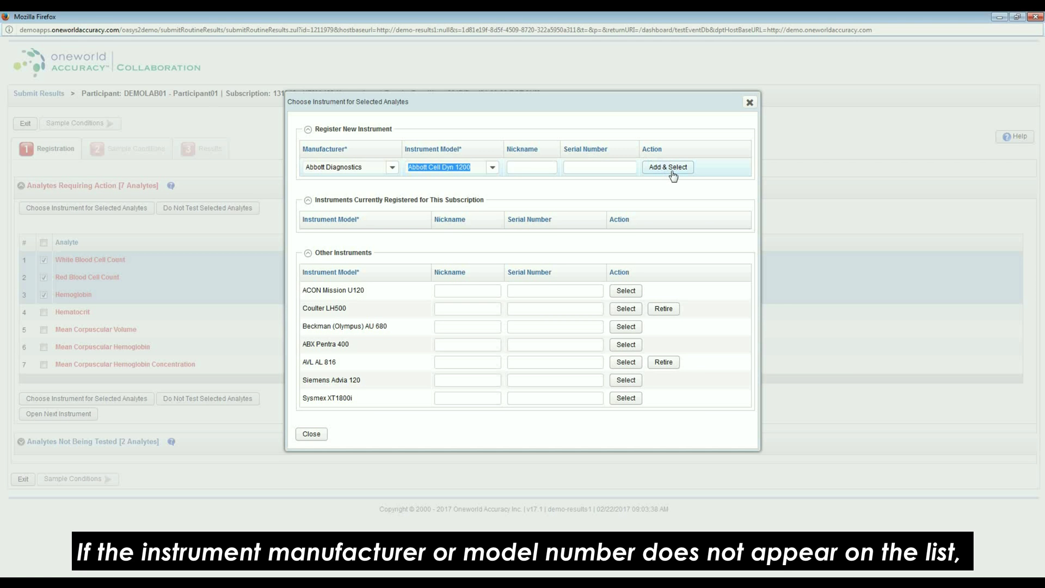
Switch the manufacturer to 'Manufacturer not listed' and dismiss the Instrument Request form unsubmitted
click(393, 169)
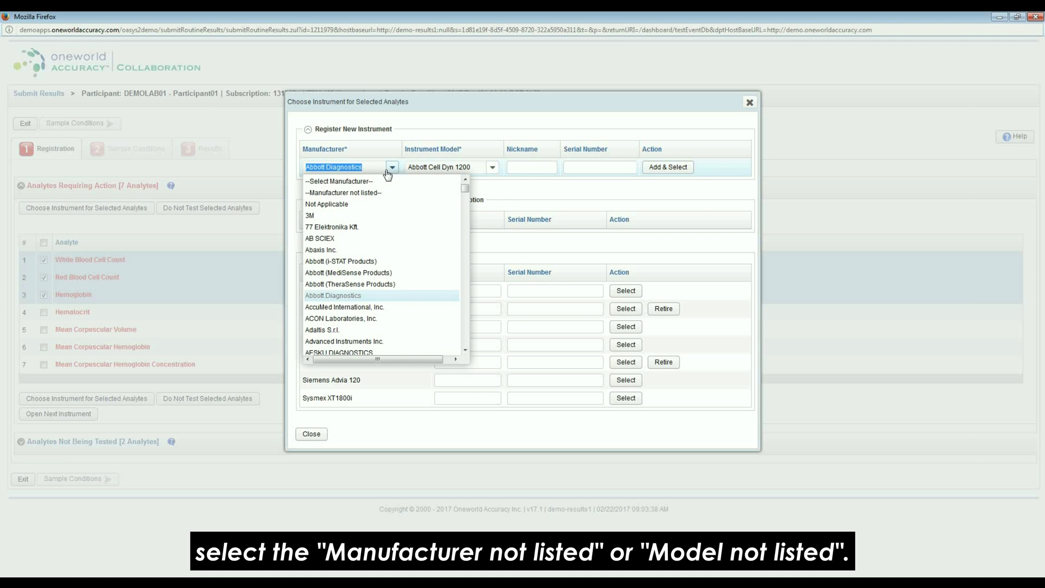
click(364, 193)
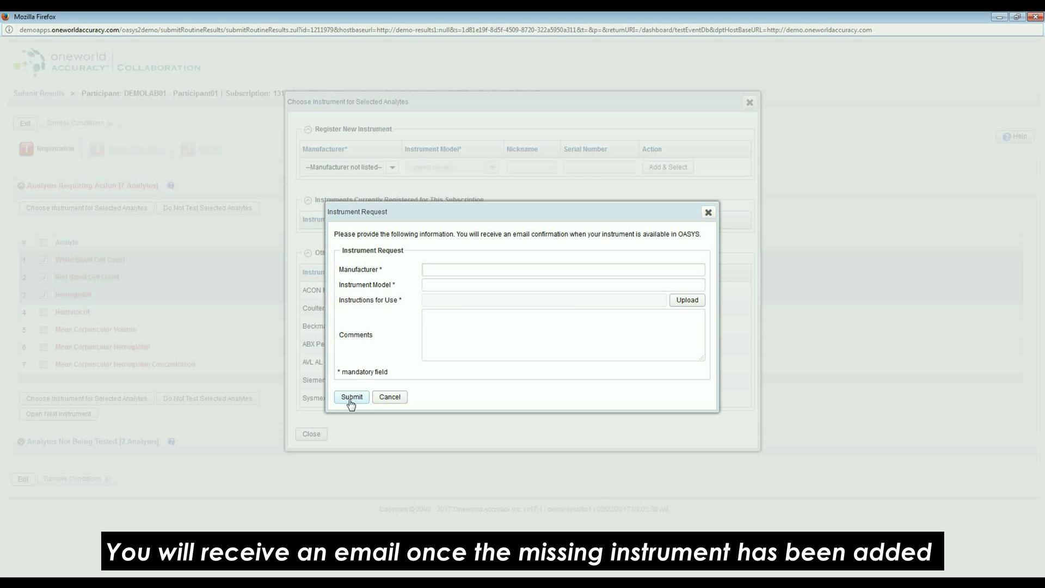
click(384, 401)
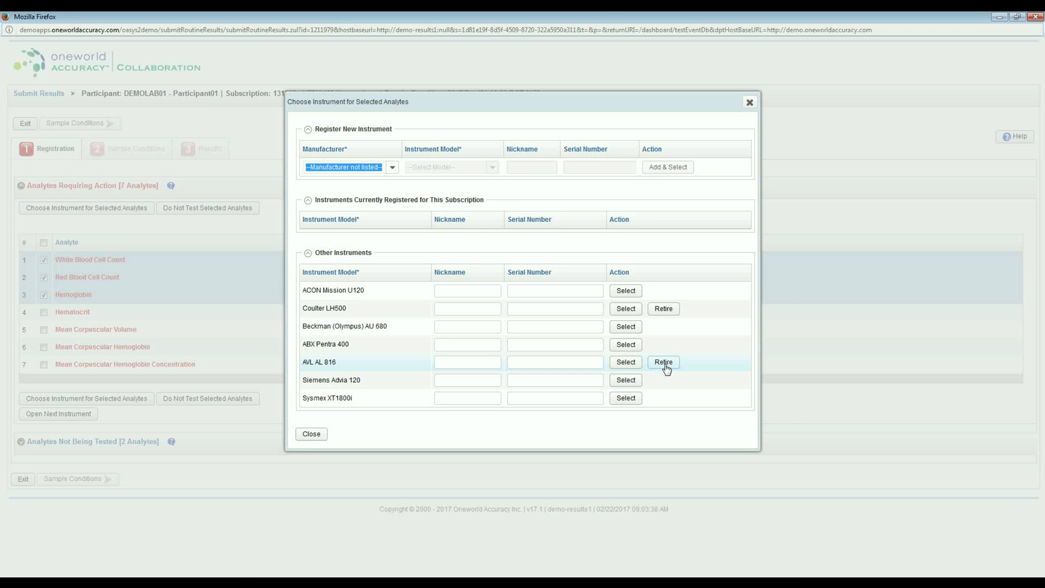
Retire the AVL AL 816 and assign the three selected analytes to the Sysmex XT1800i
click(665, 364)
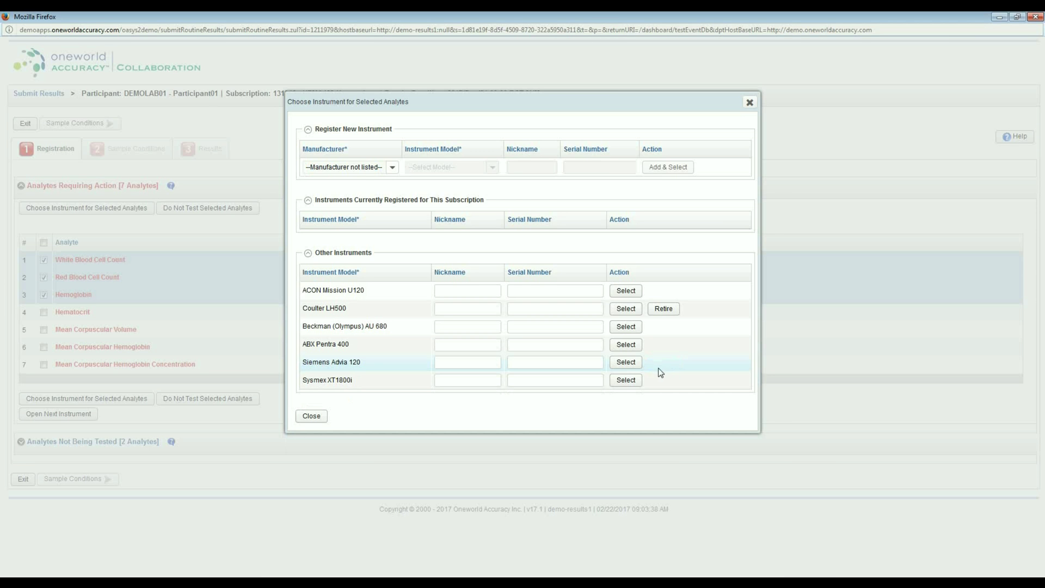
click(623, 382)
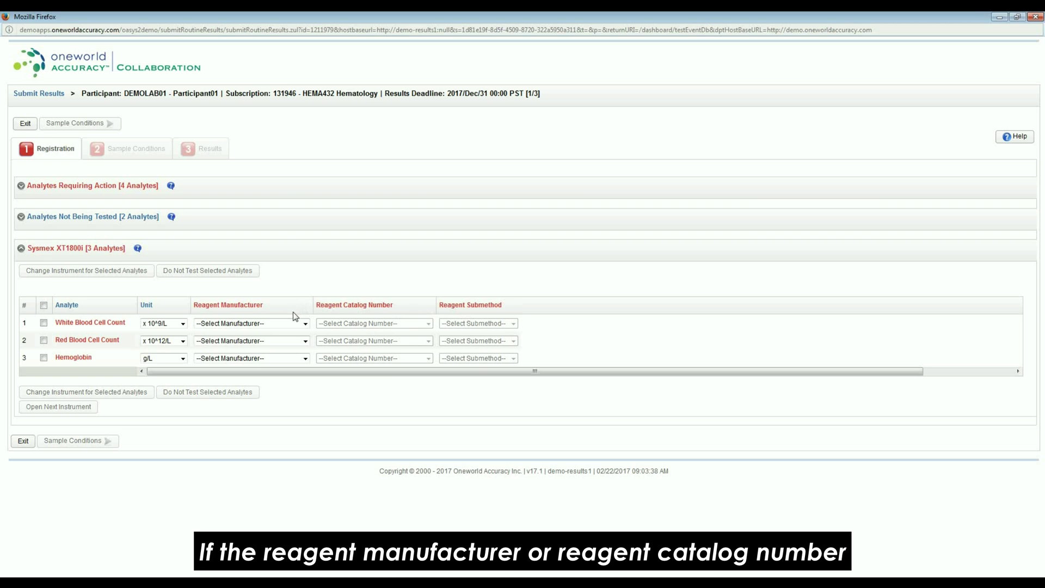
Set White Blood Cell Count's reagent manufacturer to 'Manufacturer is not listed', closing the Reagent Request unsent
click(304, 324)
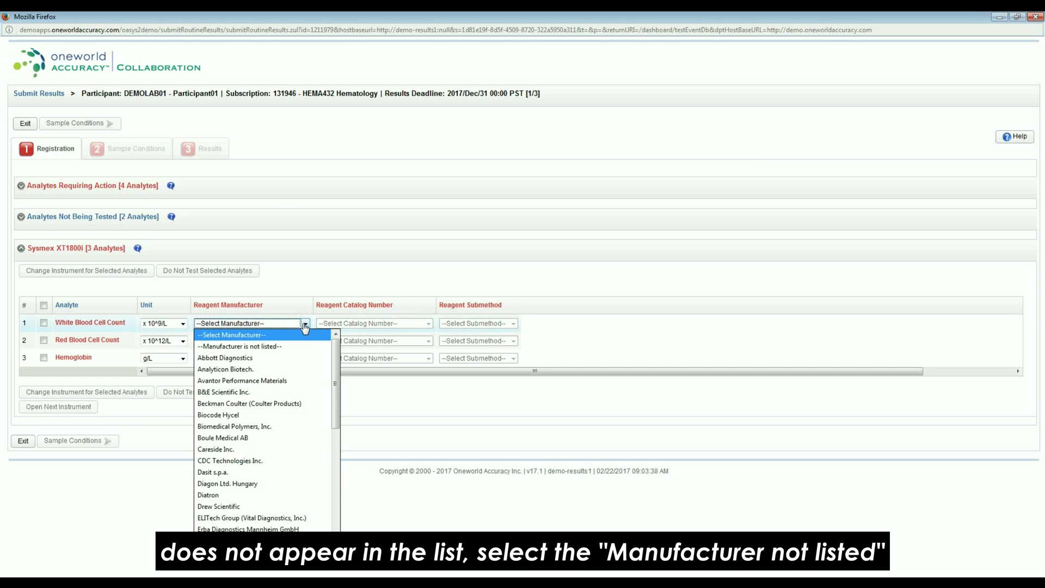
click(282, 348)
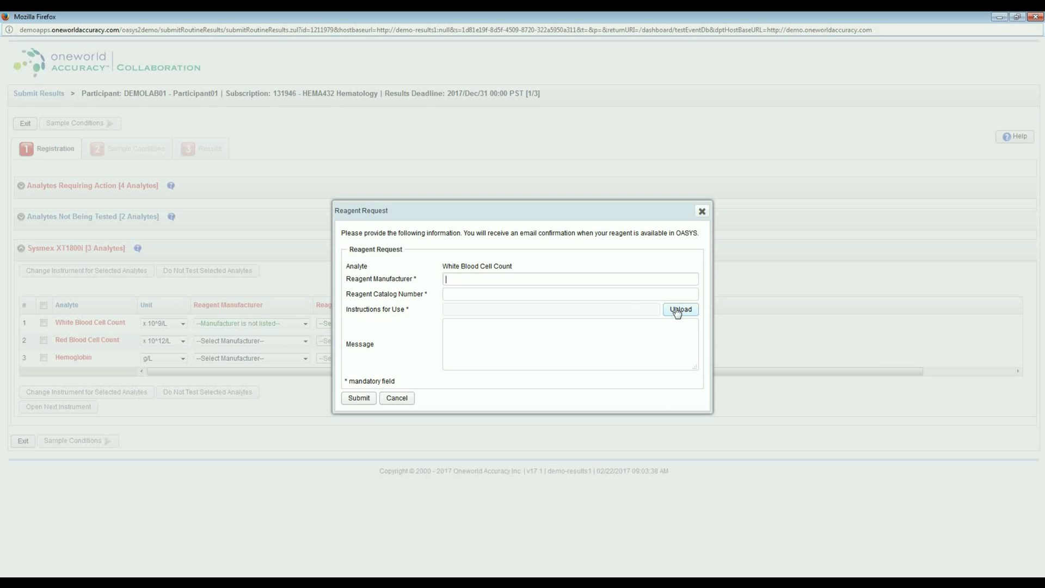
click(396, 398)
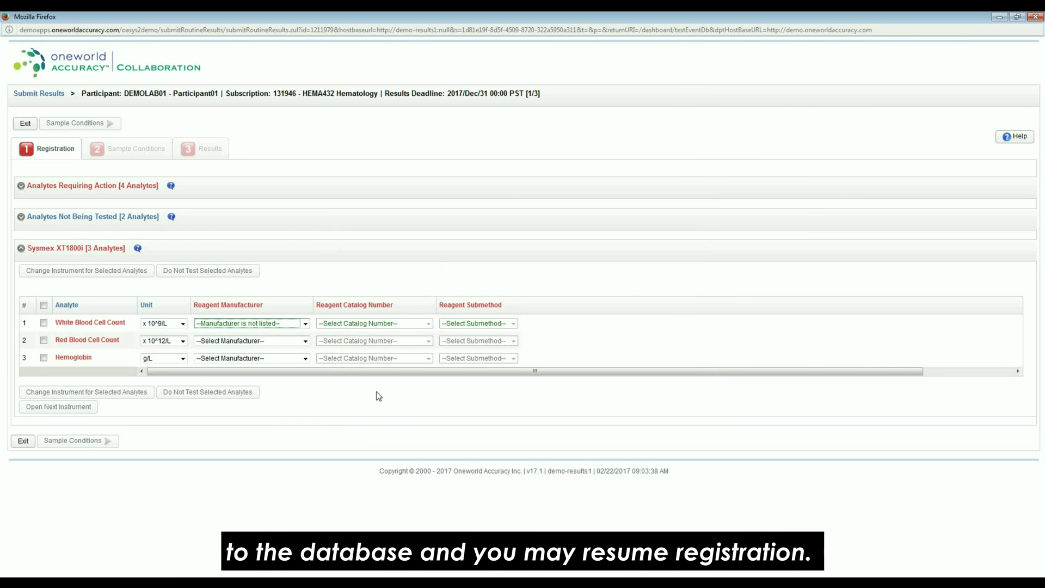
Apply Boule Medical AB's Medonic Reagent Set CAT# Not applicable to White Blood Cell Count, Red Blood Cell Count and Hemoglobin
click(306, 325)
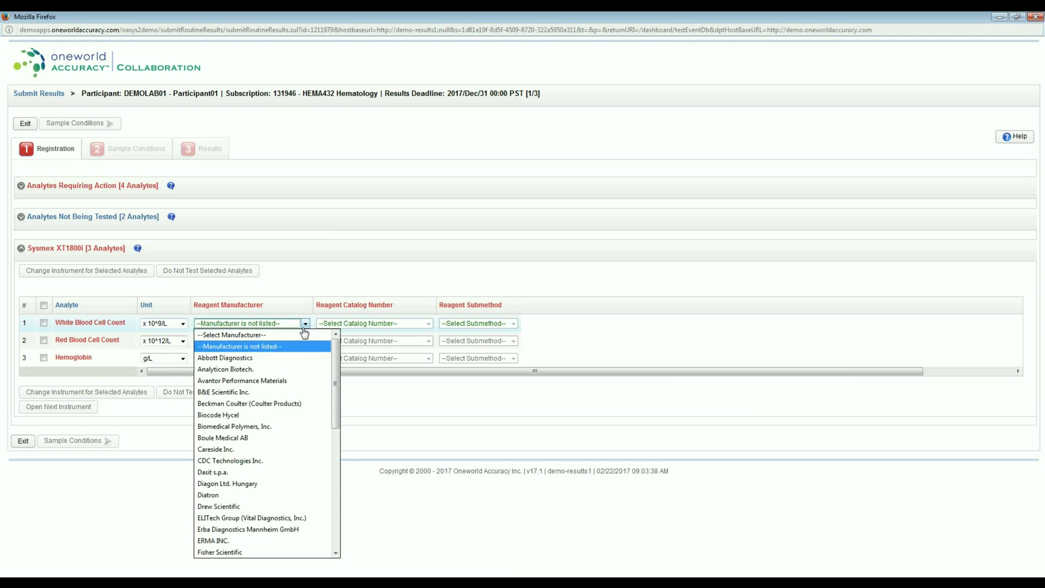
click(270, 437)
click(429, 323)
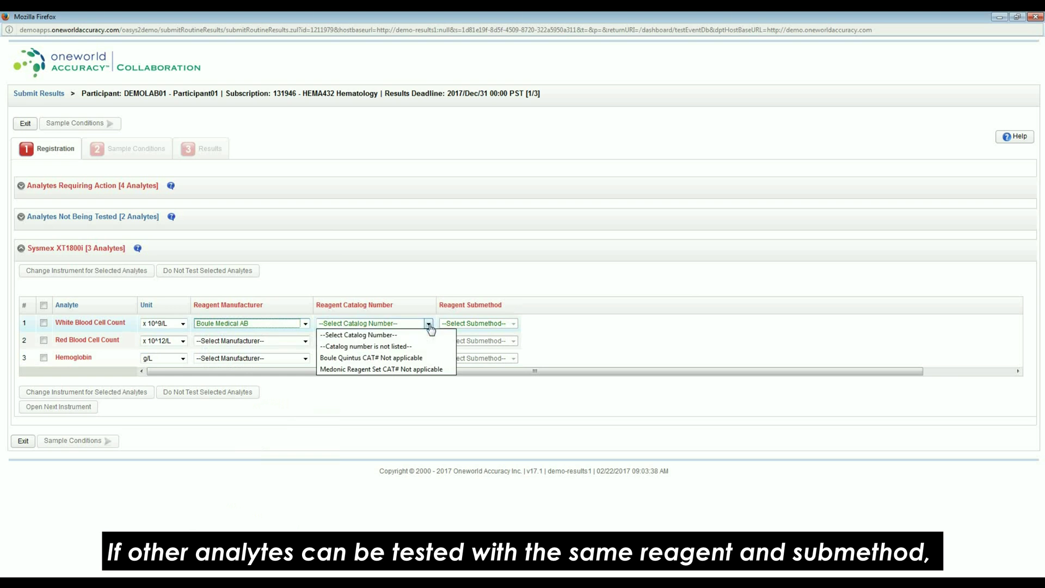
click(405, 369)
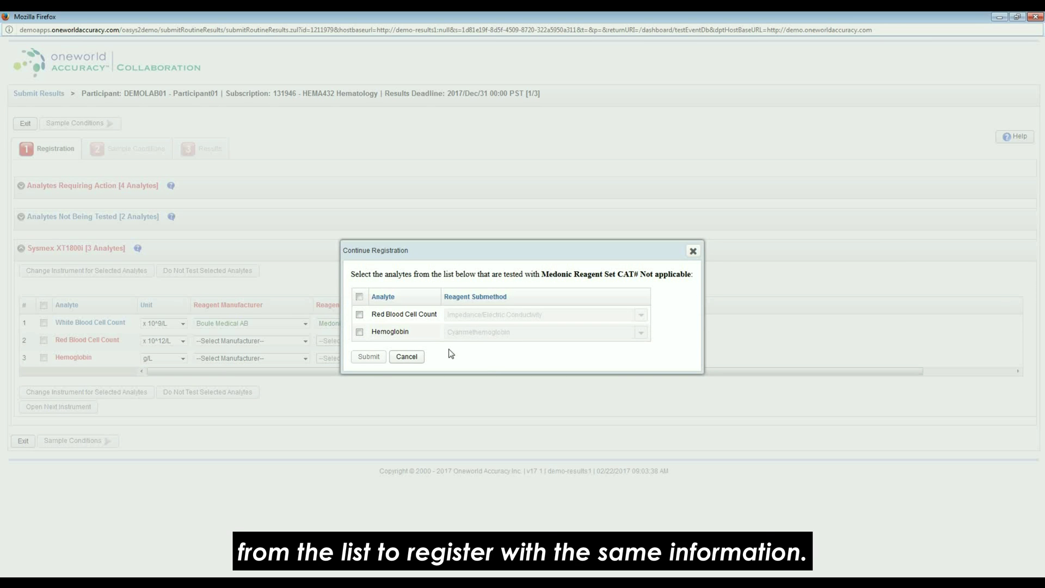
click(359, 297)
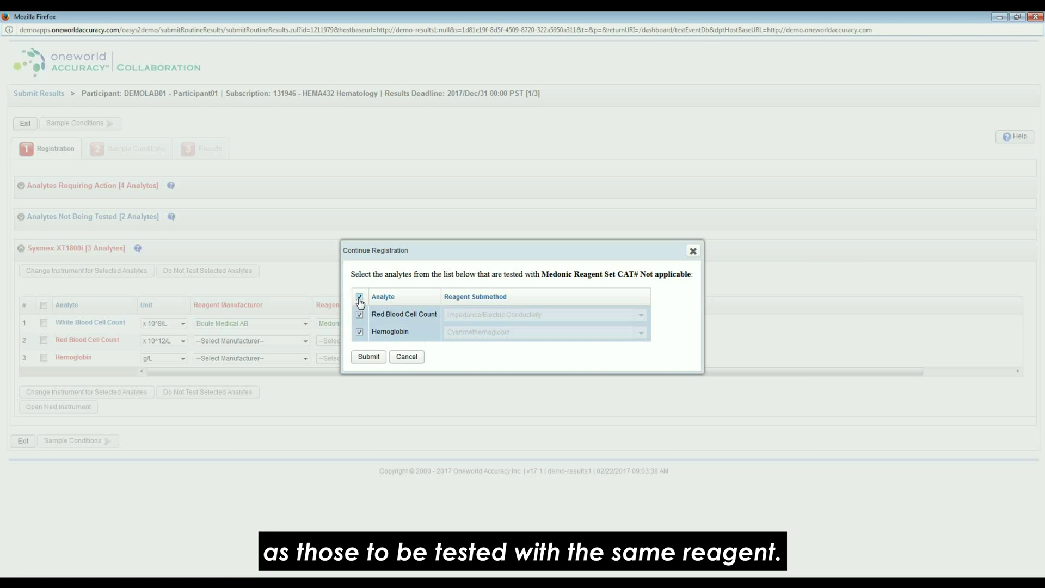
click(368, 358)
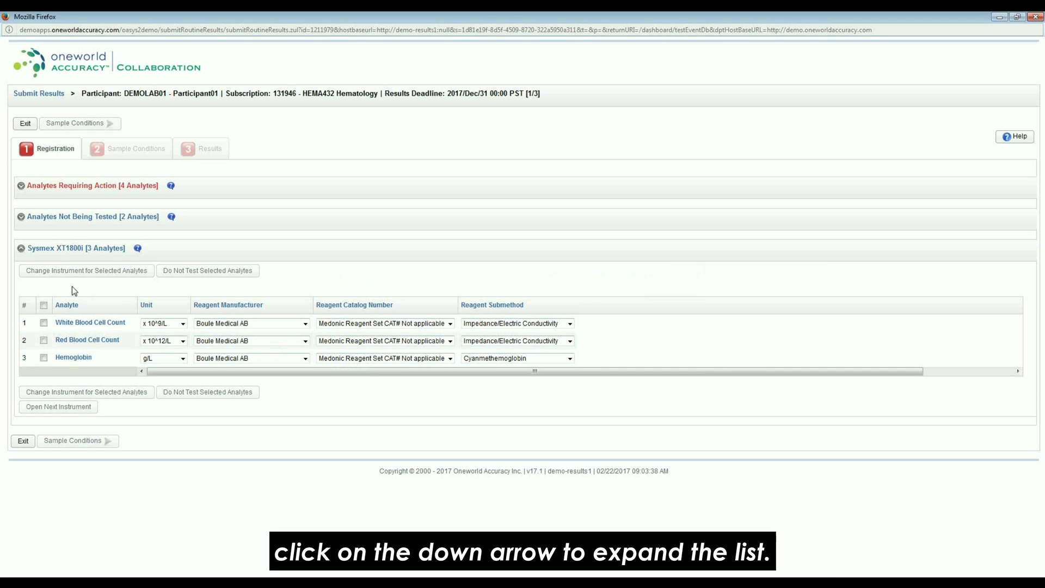
Mark Hematocrit, MCV, MCH and MCHC as not tested, then review the Sysmex XT1800i registrations
click(22, 186)
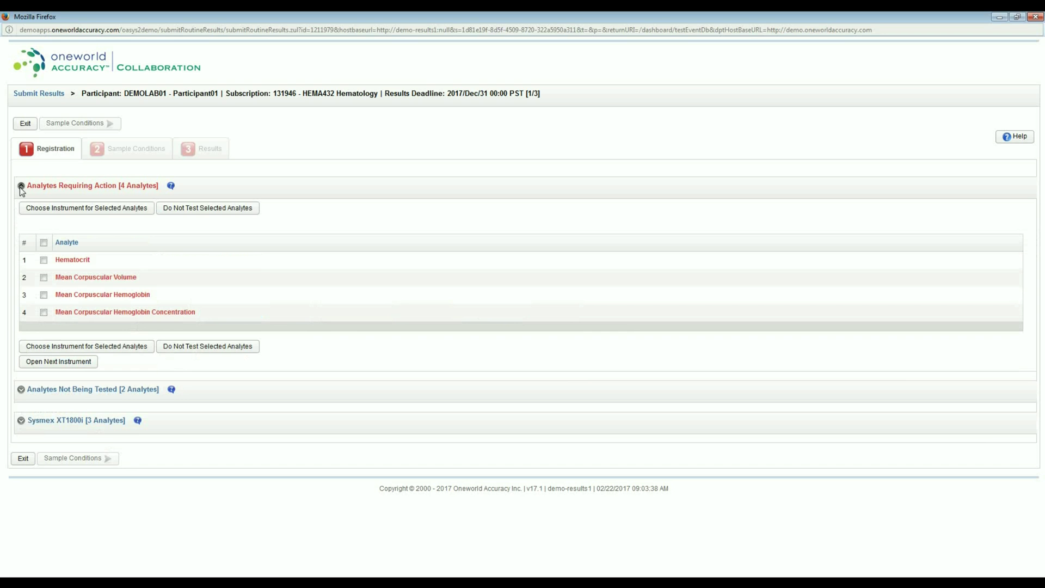
click(45, 246)
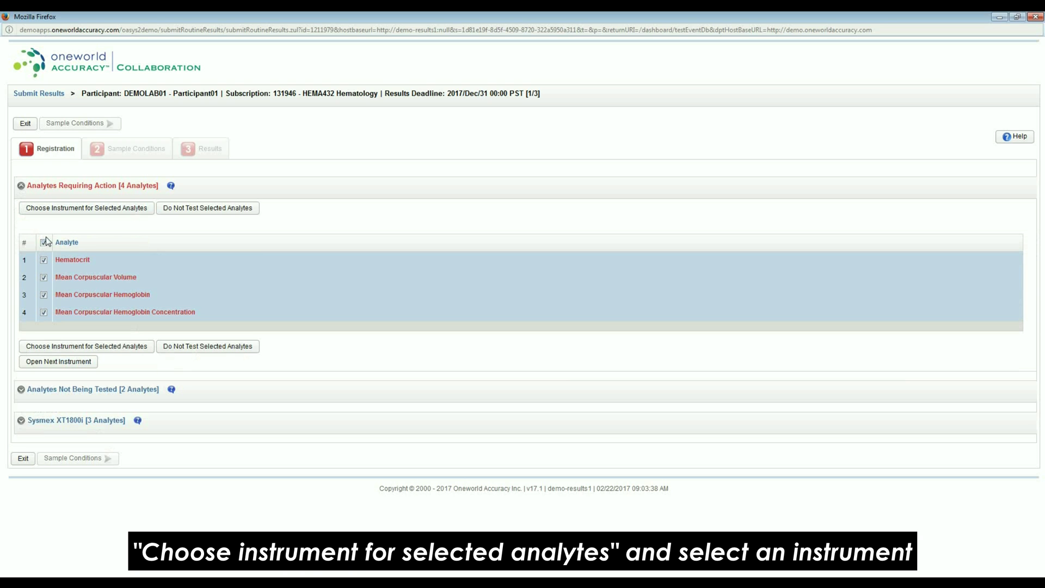
click(75, 212)
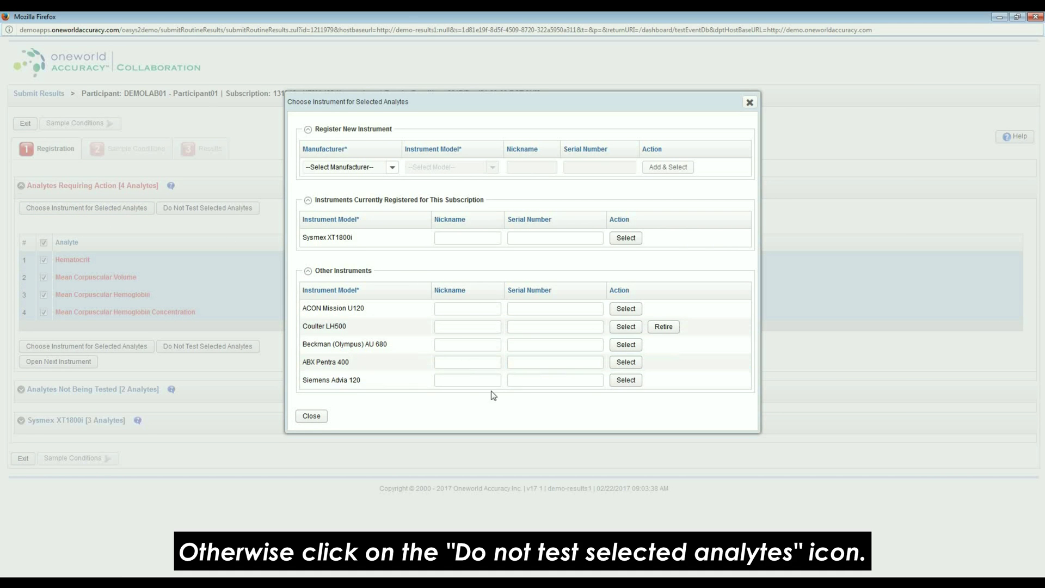
click(313, 416)
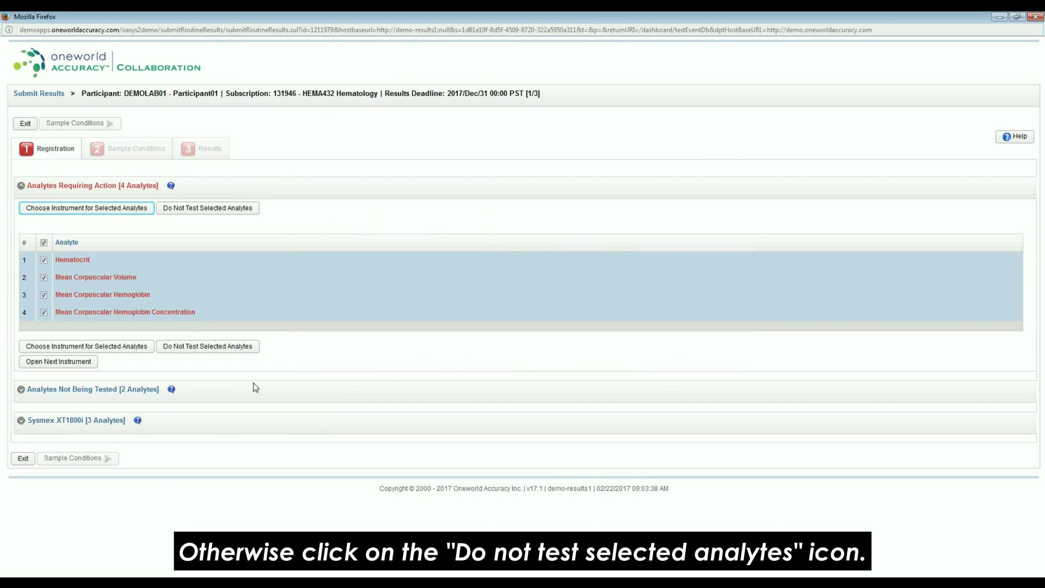
click(205, 210)
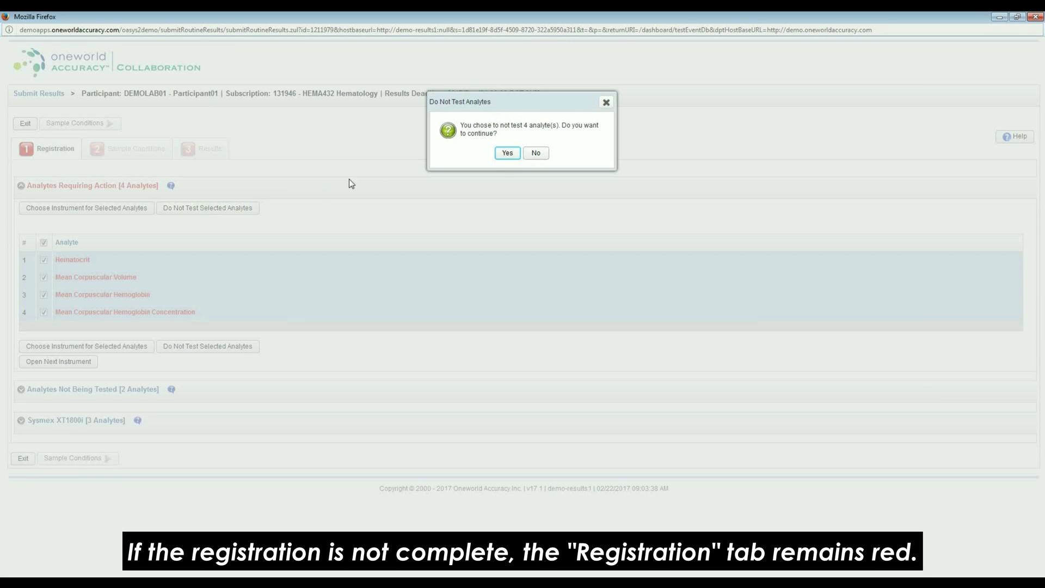
click(507, 153)
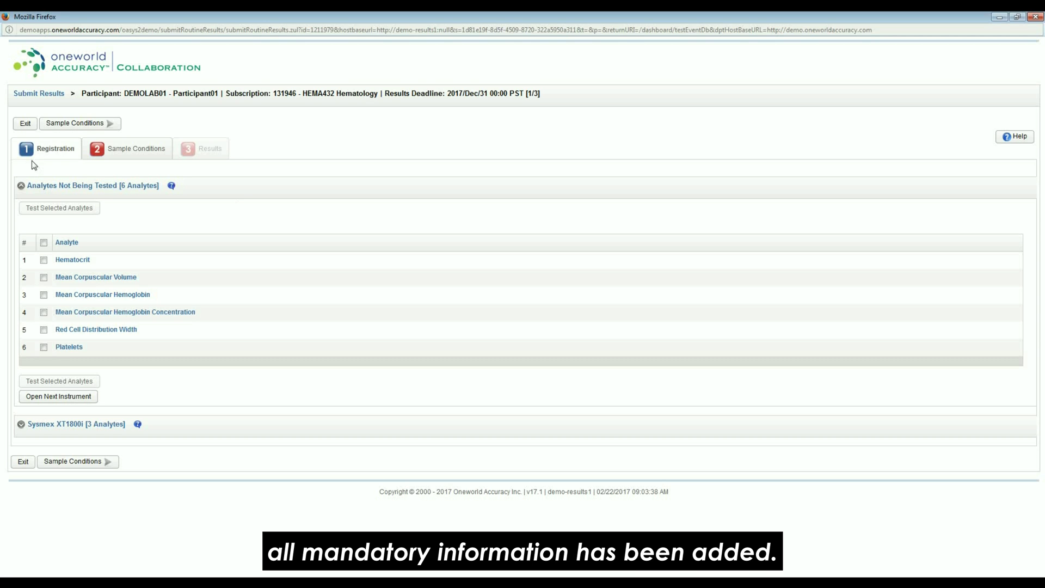
click(21, 424)
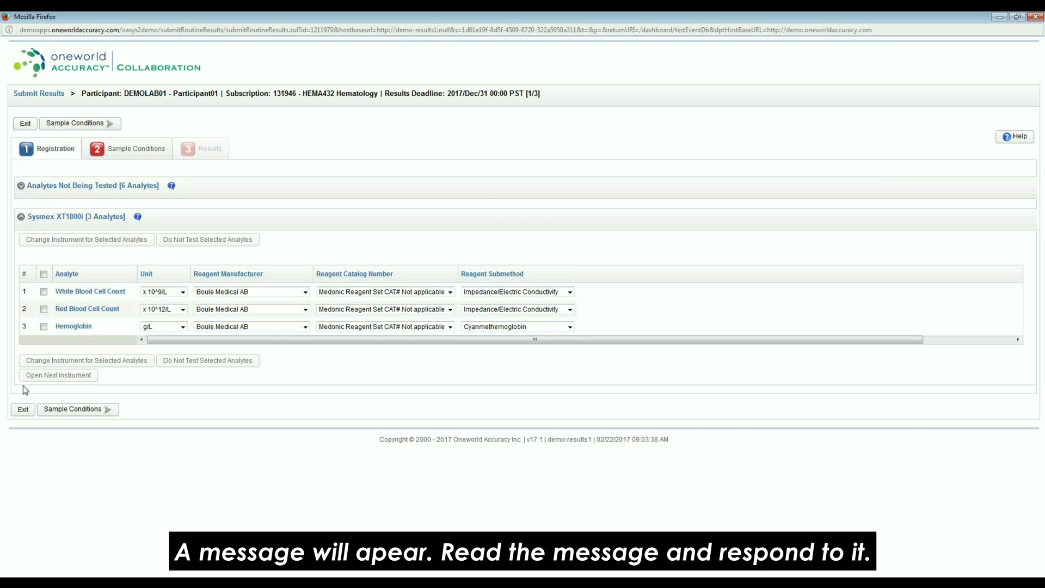
Exit the Submit Results page and confirm with Yes to return to the dashboard
click(22, 410)
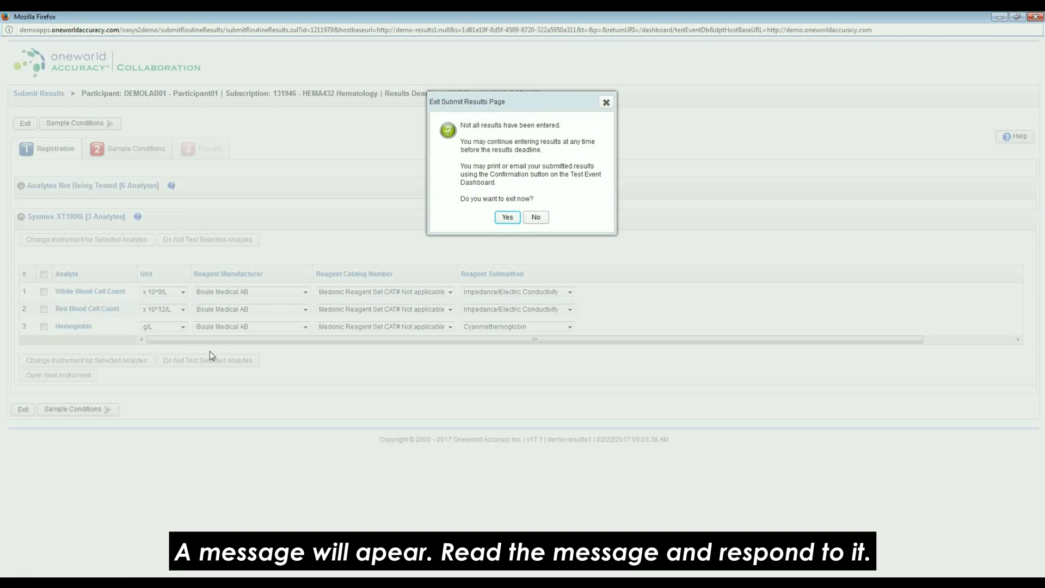
click(508, 218)
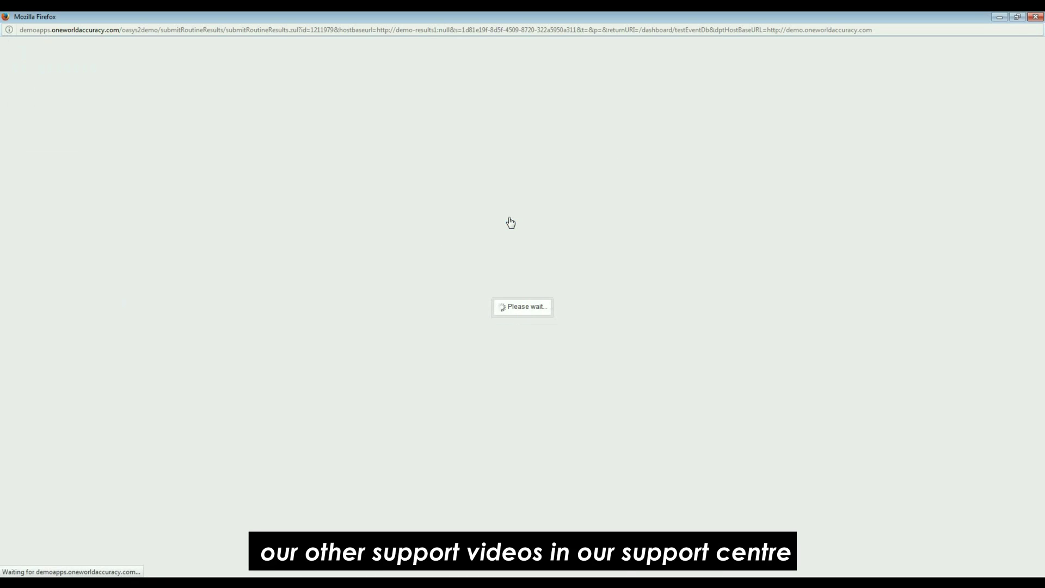